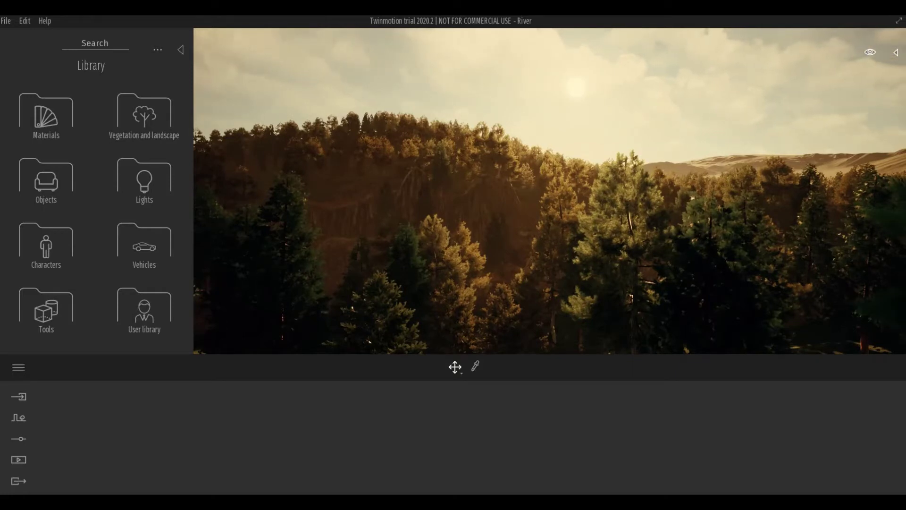
- Set the scene's camera colour gradient type to None so the forest shows natural colours
left_click(19, 438)
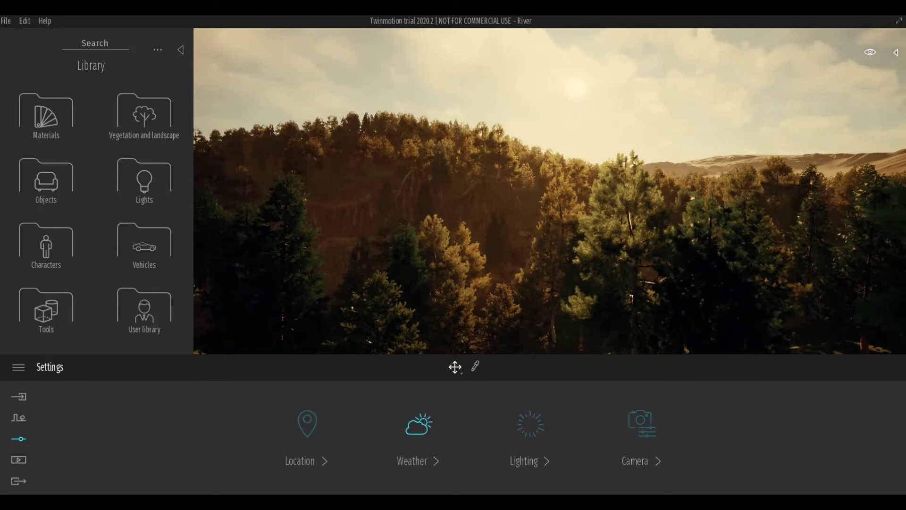
left_click(640, 424)
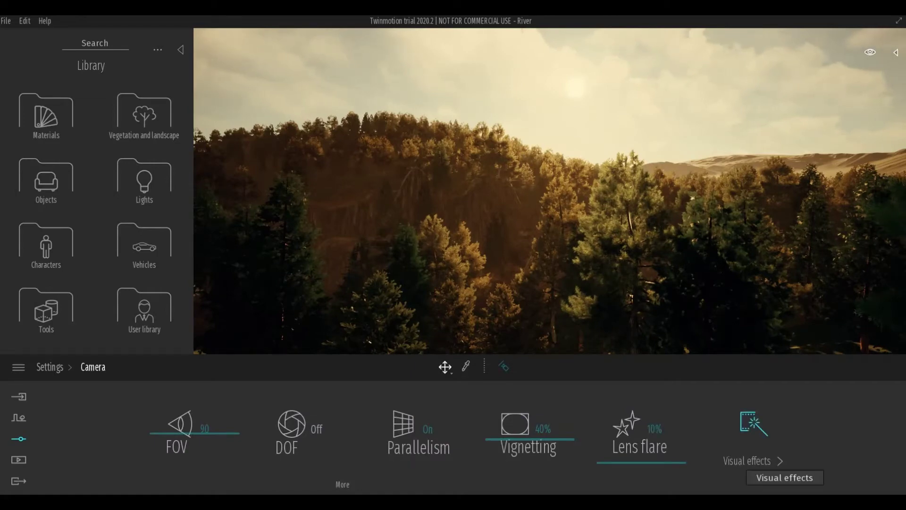
left_click(754, 449)
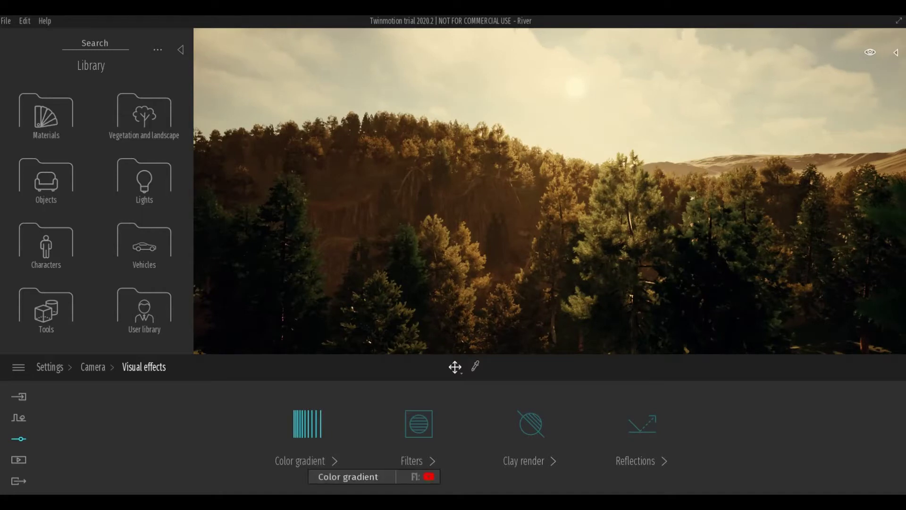
left_click(307, 439)
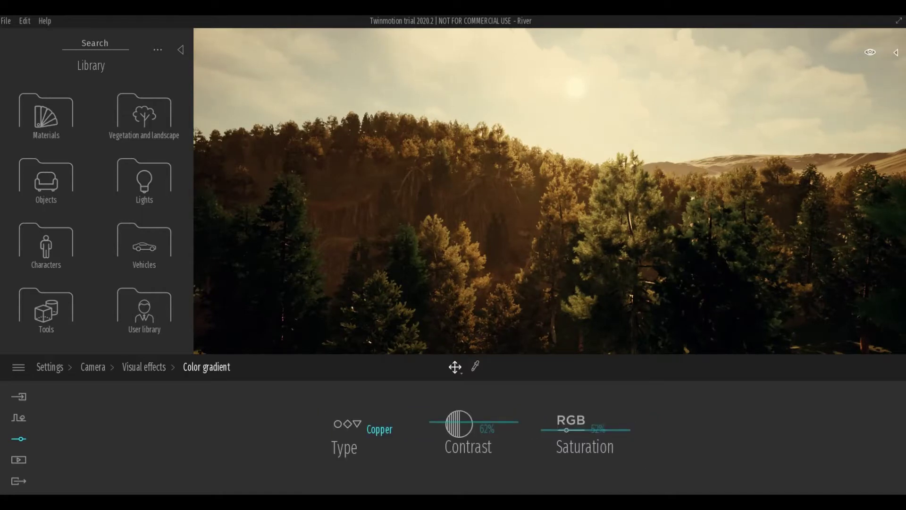
left_click(353, 443)
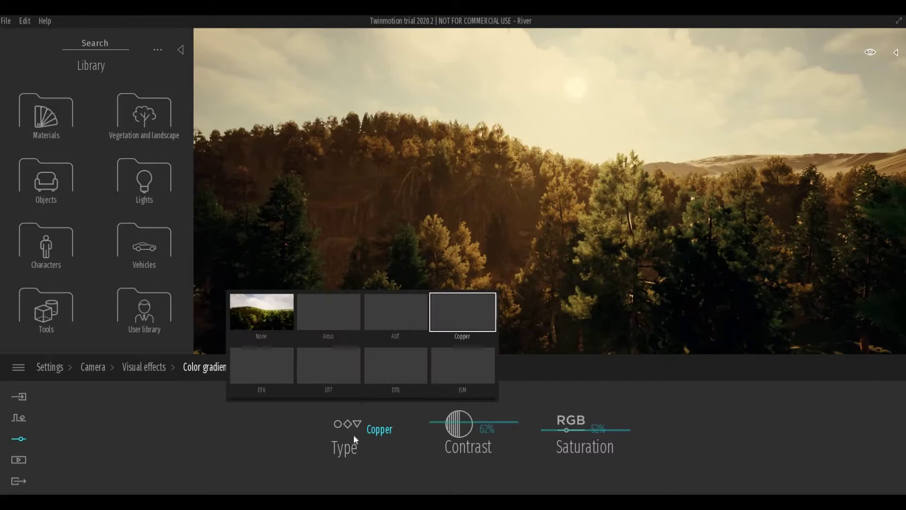
left_click(257, 327)
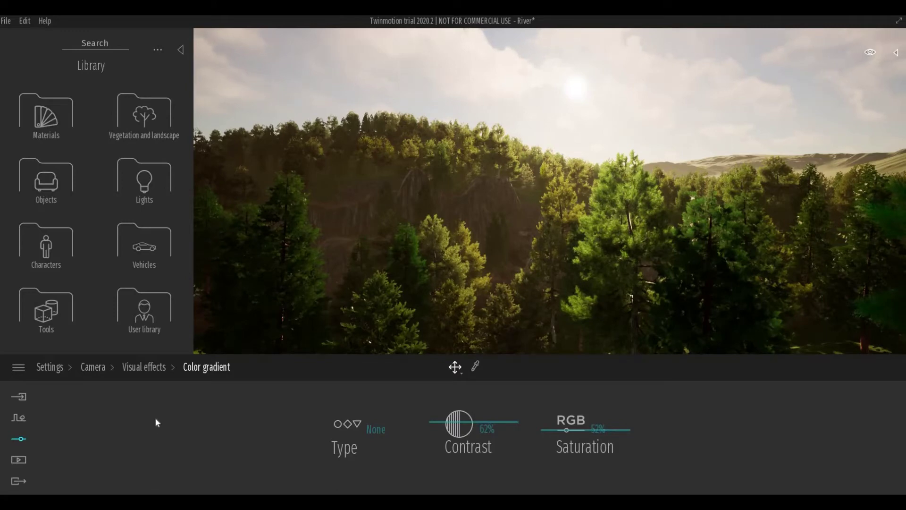
- Capture the current forest view as a new still image, Image6, under Media › Image
left_click(19, 461)
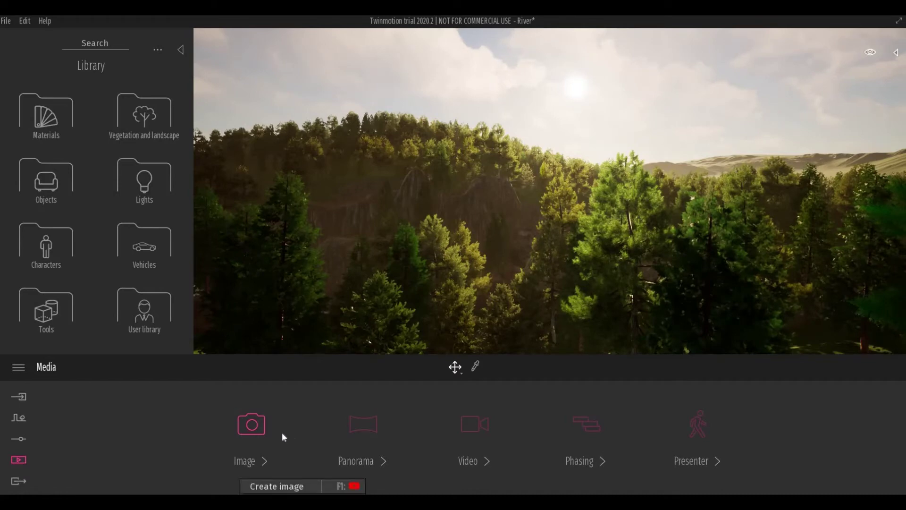
left_click(241, 463)
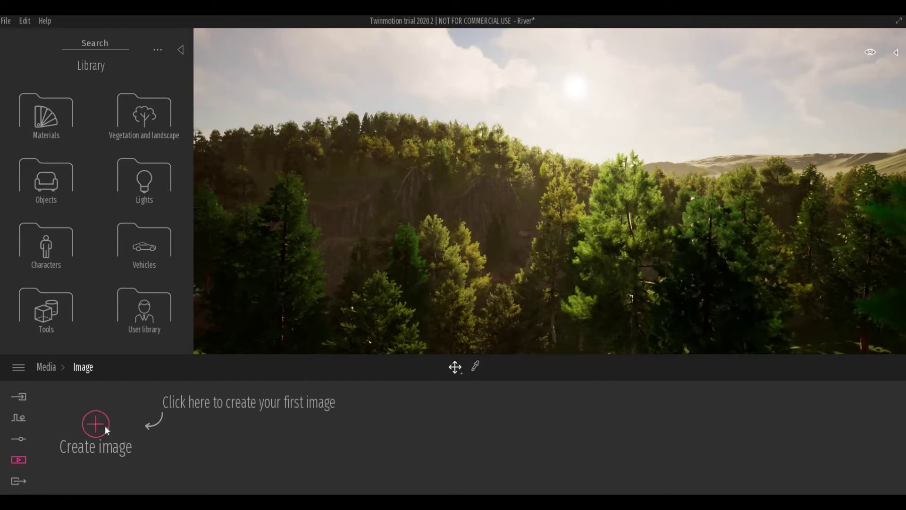
left_click(96, 423)
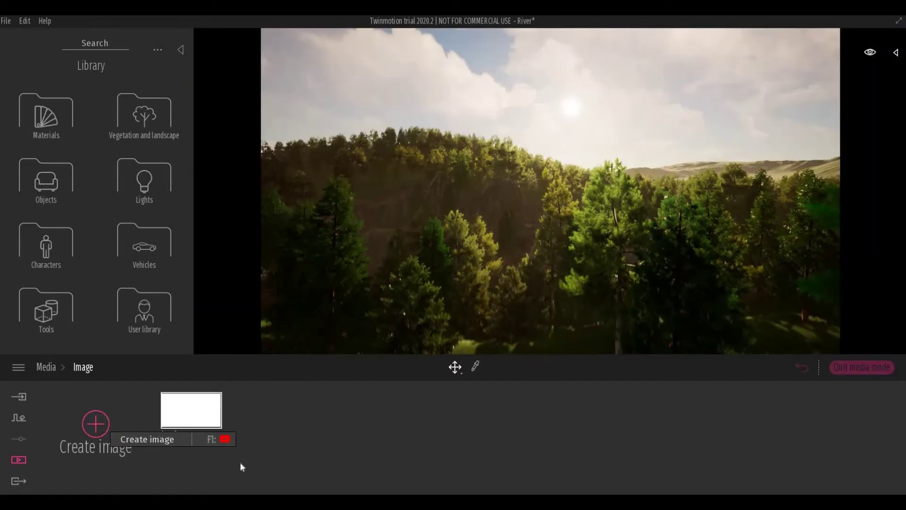
mouse_move(200, 399)
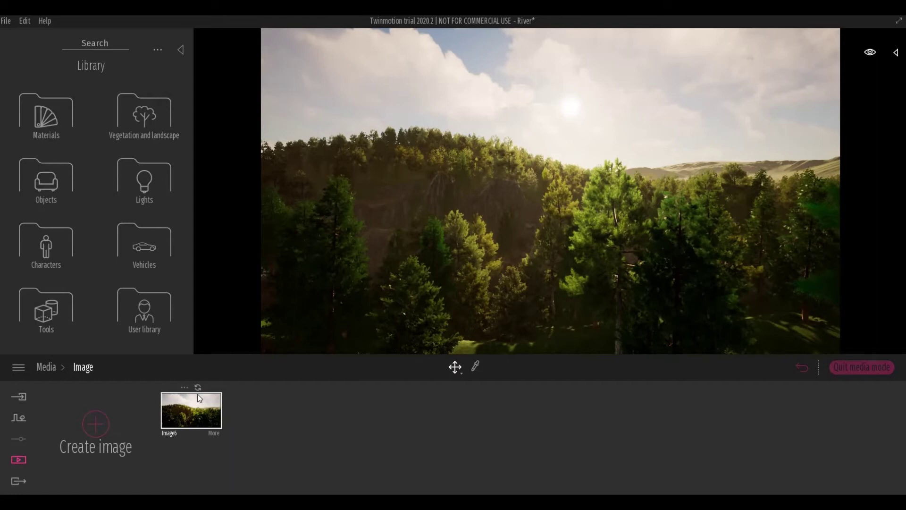
- Apply the Copper colour gradient to Image6 in its camera visual effects
left_click(214, 432)
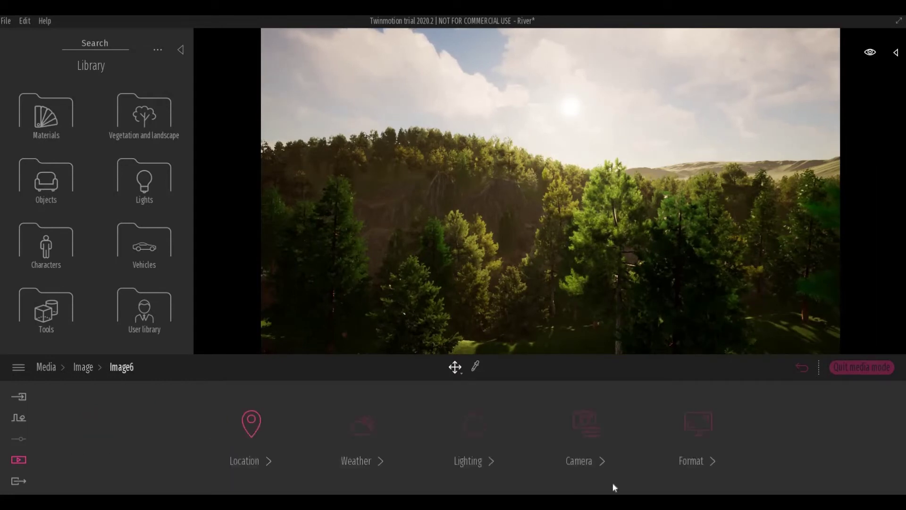
left_click(585, 465)
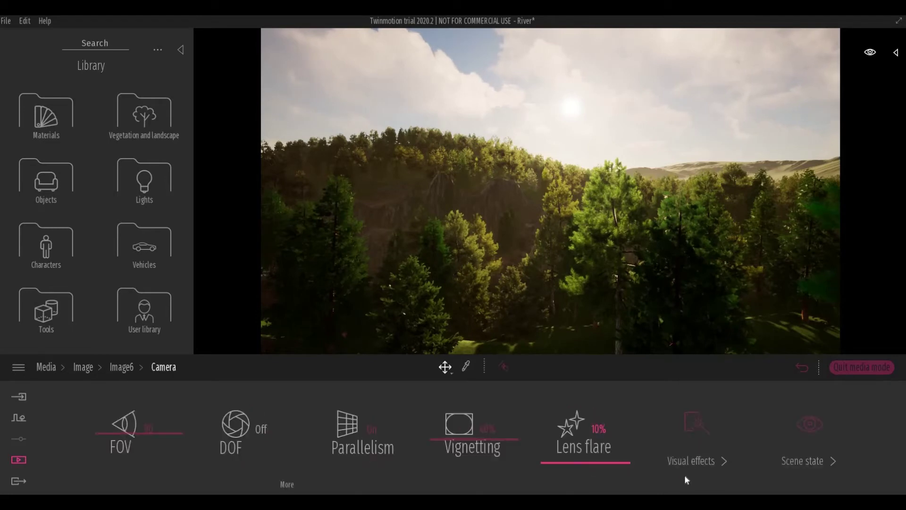
left_click(704, 460)
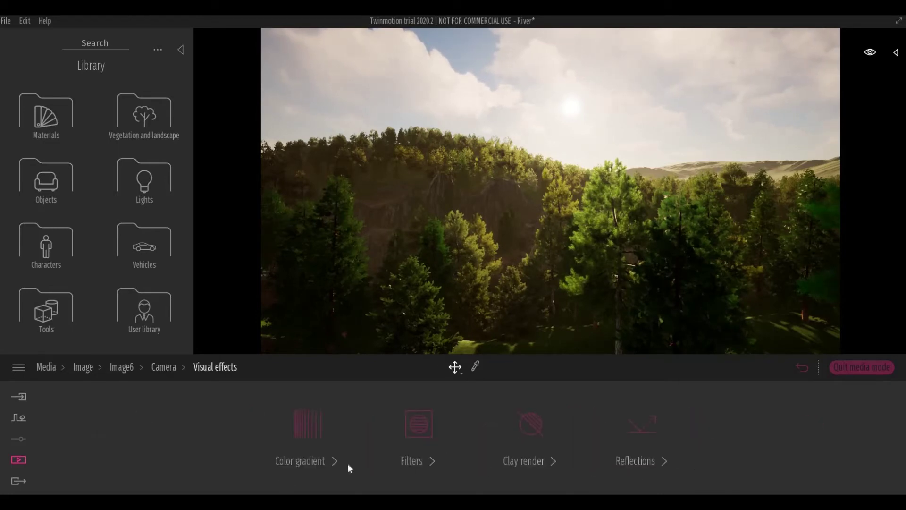
left_click(288, 462)
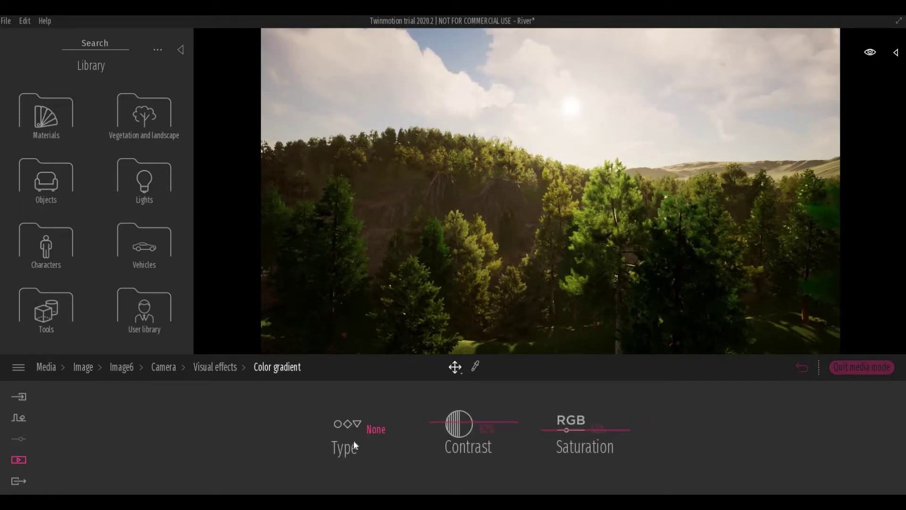
left_click(379, 432)
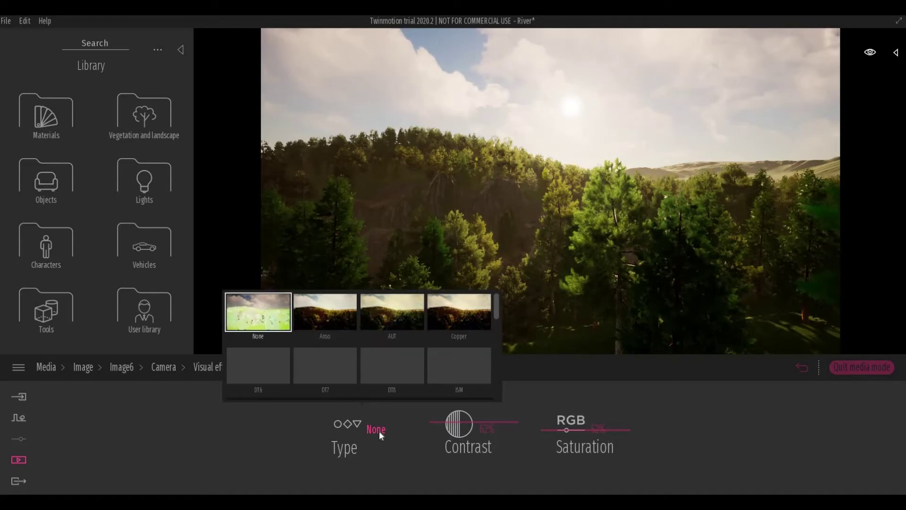
left_click(464, 330)
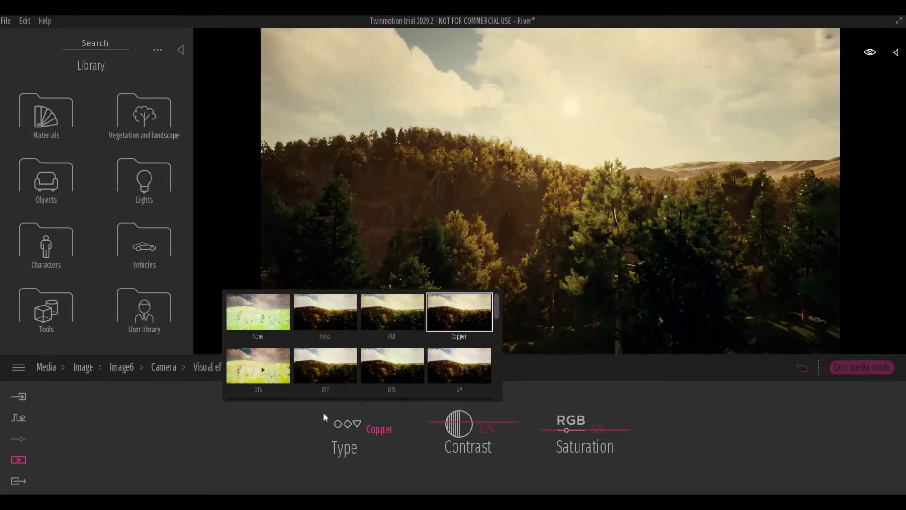
left_click(116, 417)
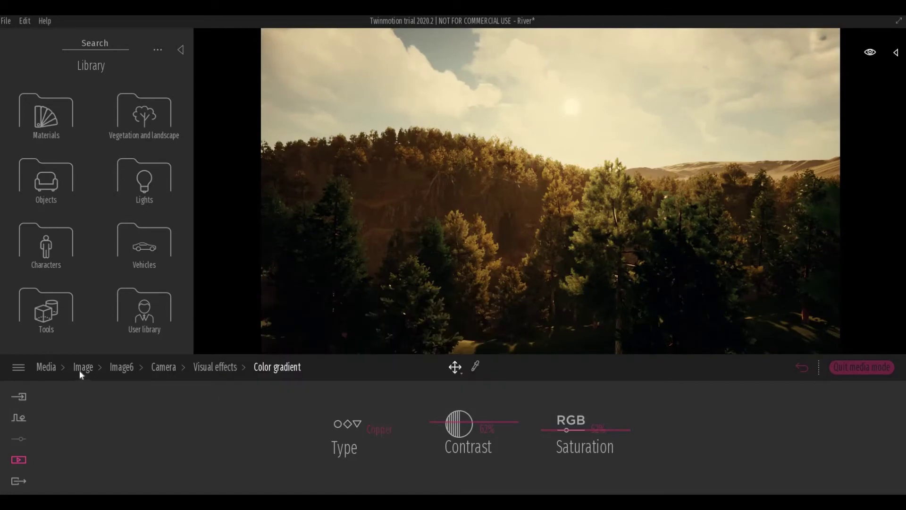
- Return to the image list and create a second still image, Image7
left_click(50, 364)
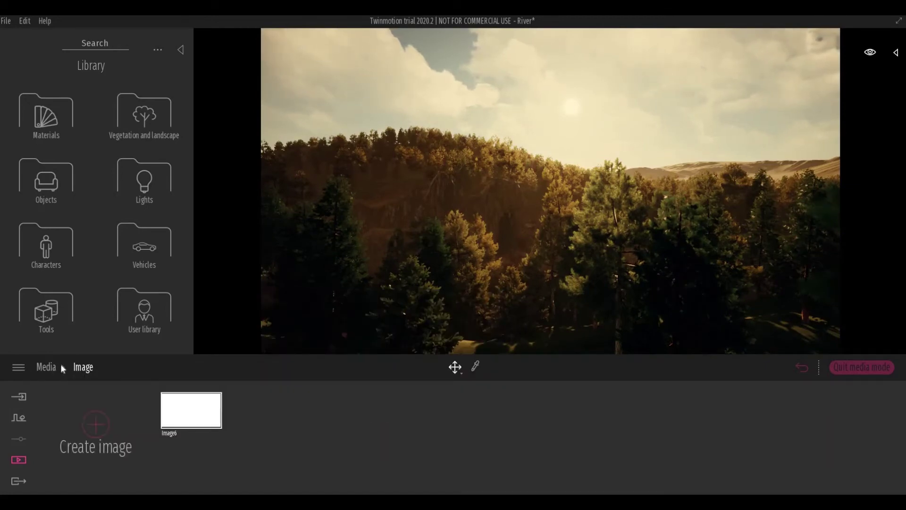
left_click(47, 367)
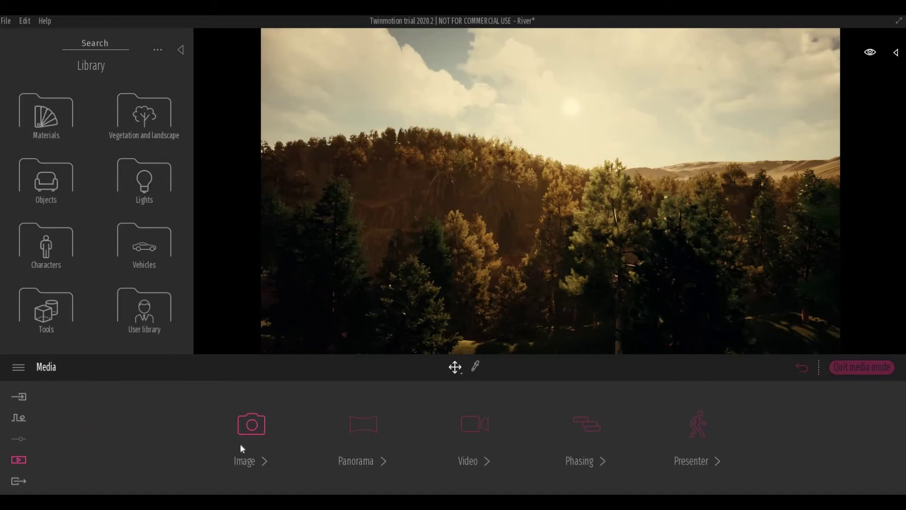
left_click(239, 443)
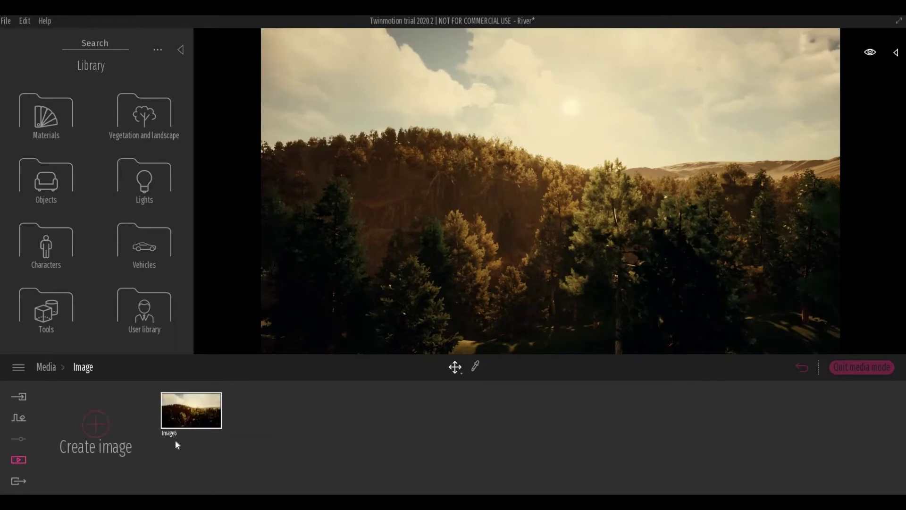
left_click(101, 426)
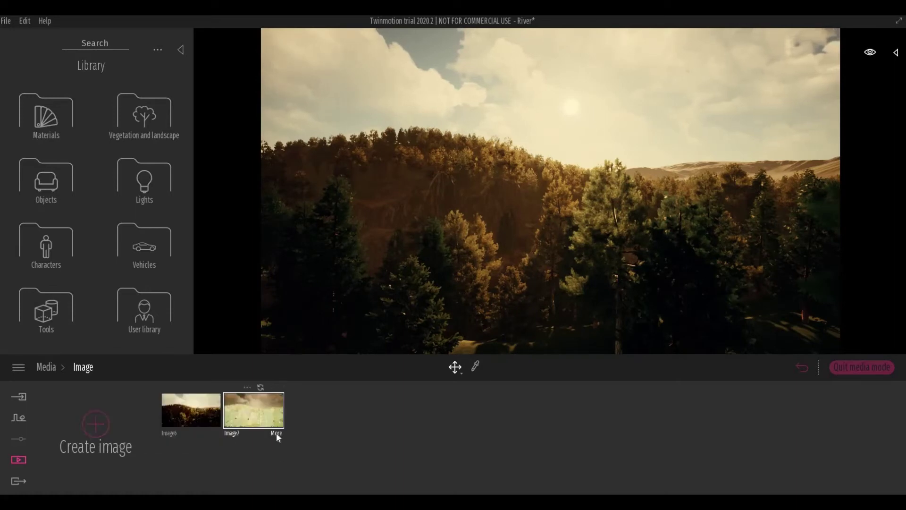
- Apply the ISM colour gradient to Image7 in its camera visual effects
left_click(276, 433)
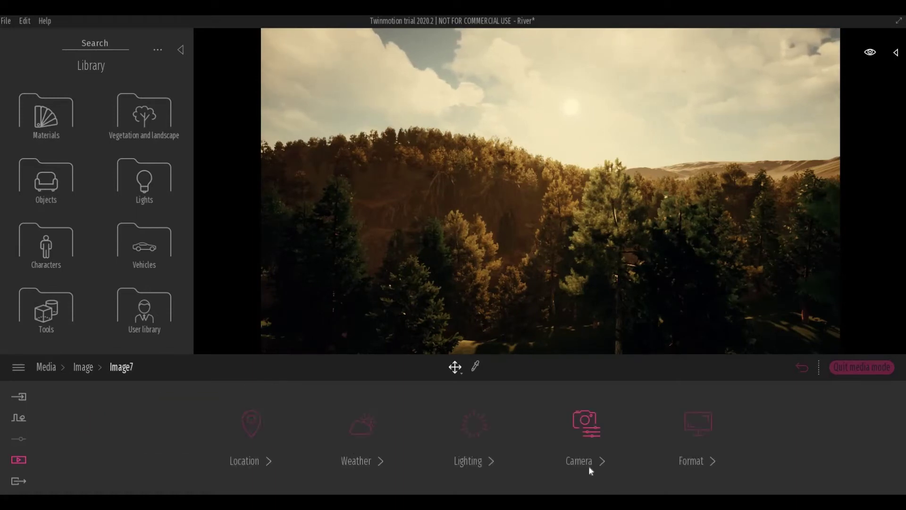
left_click(590, 469)
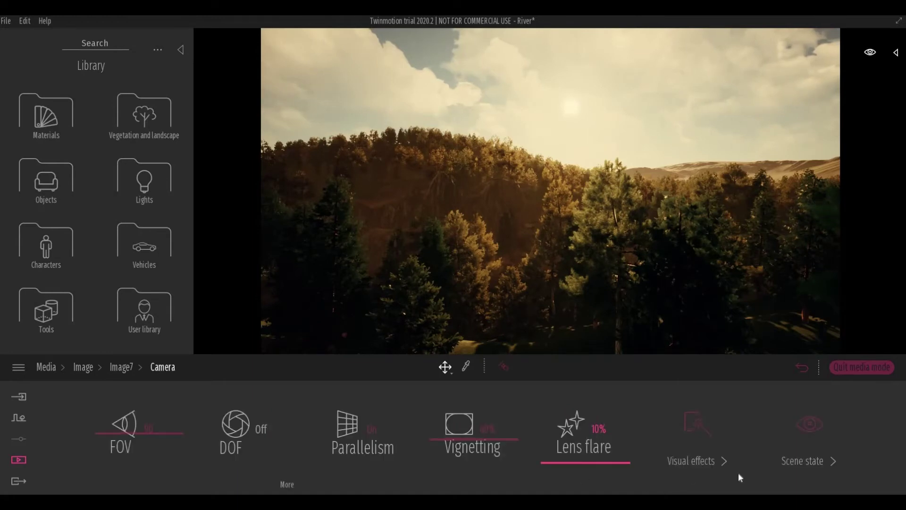
left_click(703, 461)
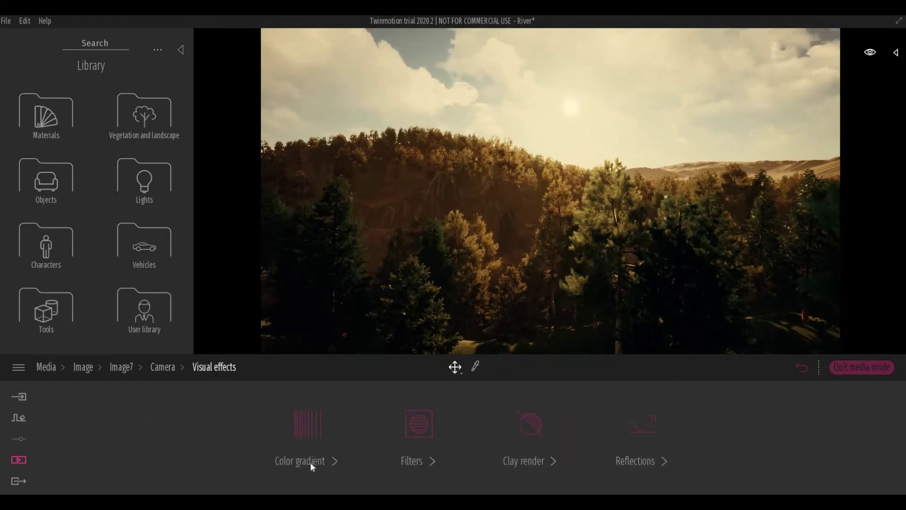
left_click(364, 449)
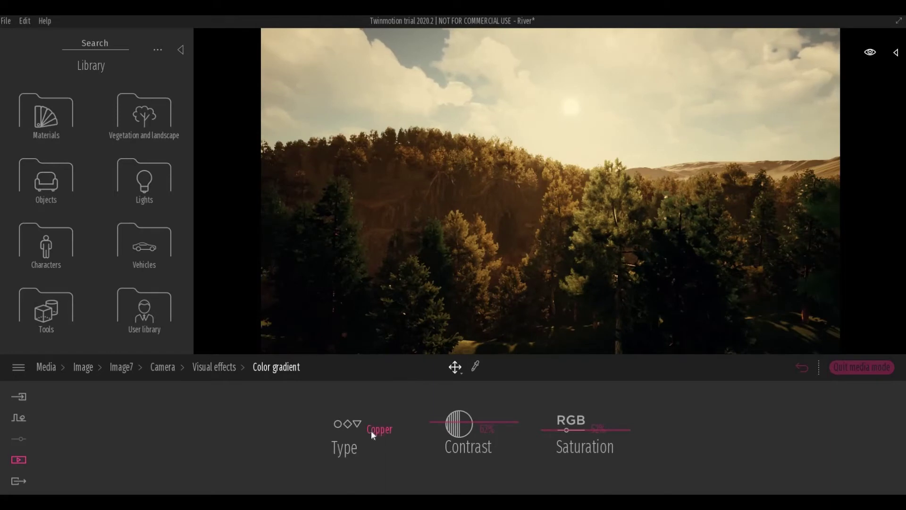
left_click(372, 429)
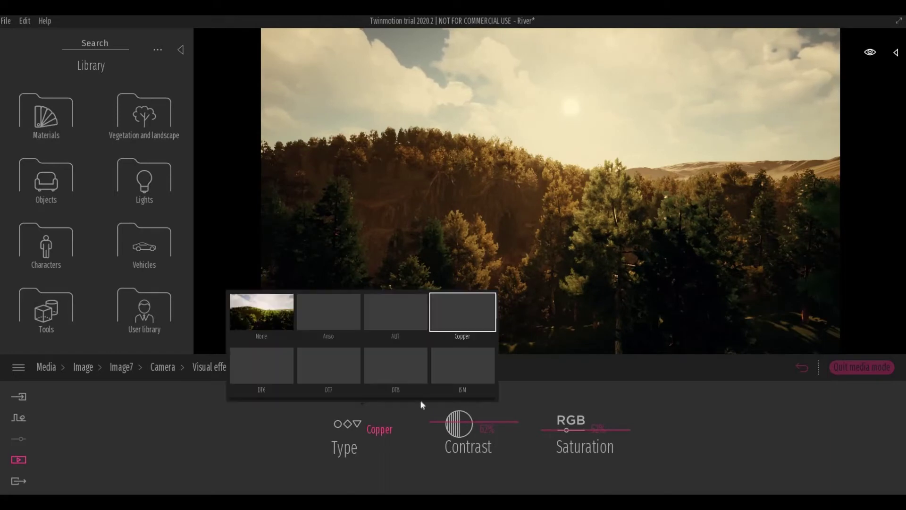
left_click(461, 380)
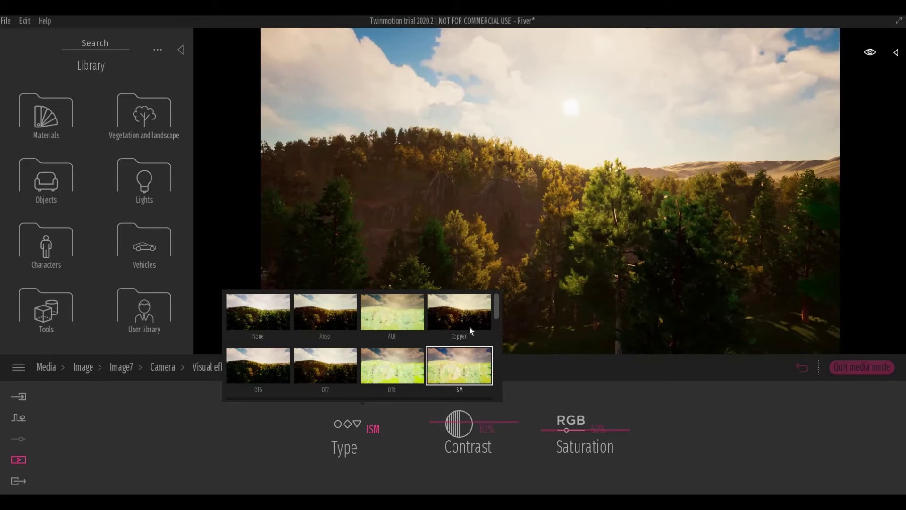
left_click(519, 208)
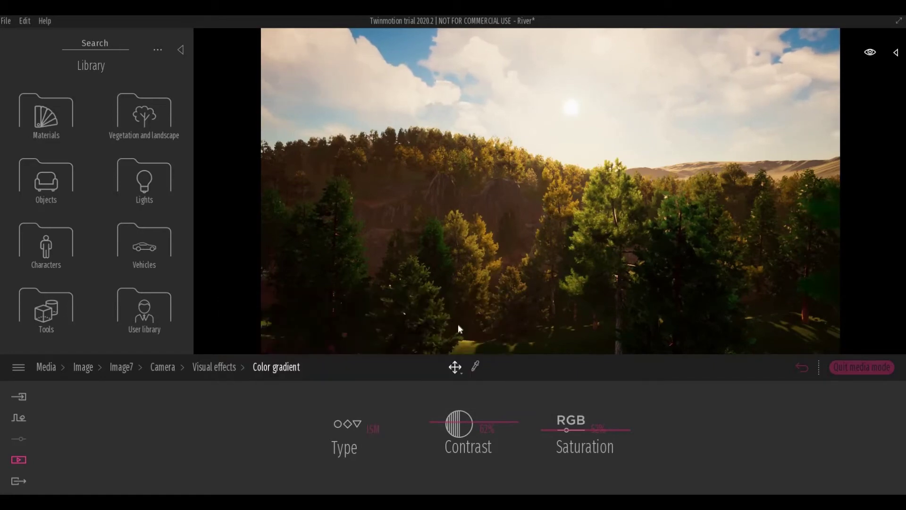
- Preview the Black and White, DT6 and MTX gradients on Image7, then settle on ISM
left_click(349, 447)
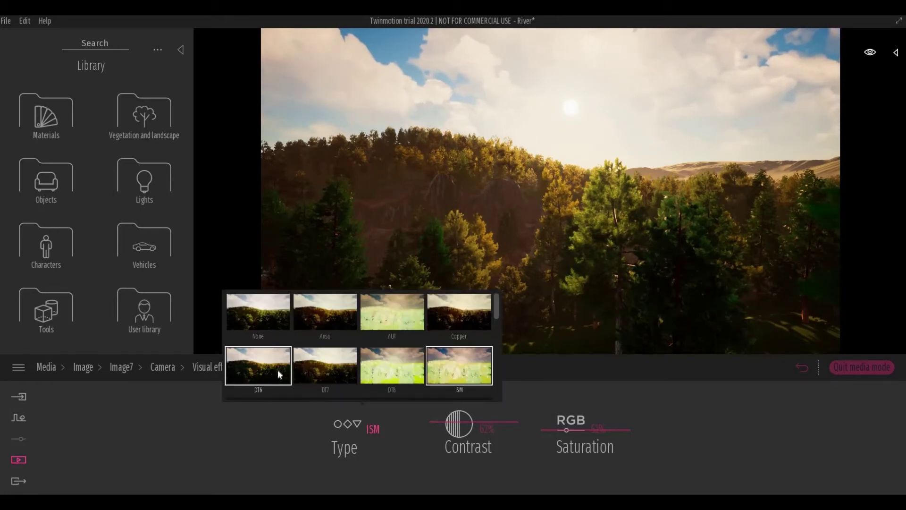
scroll(316, 360, "down", 2)
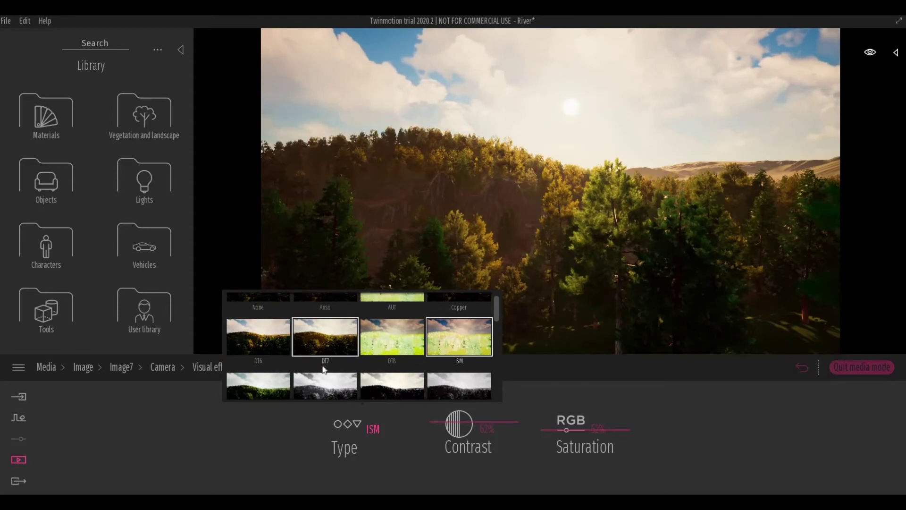
scroll(323, 369, "down", 1)
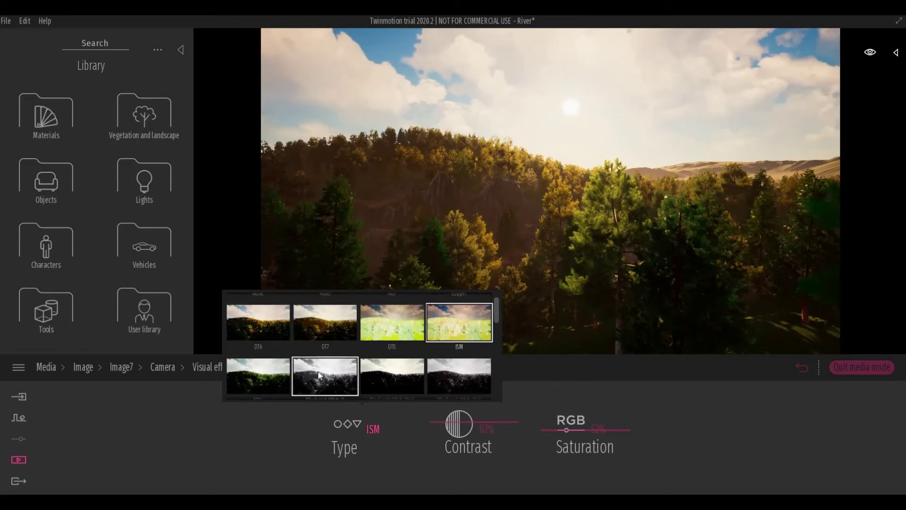
left_click(319, 375)
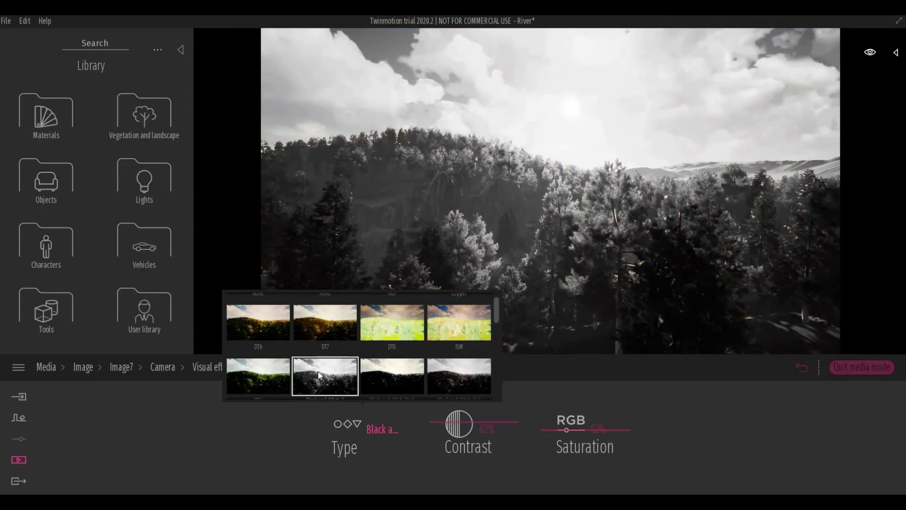
left_click(263, 343)
scroll(260, 357, "down", 1)
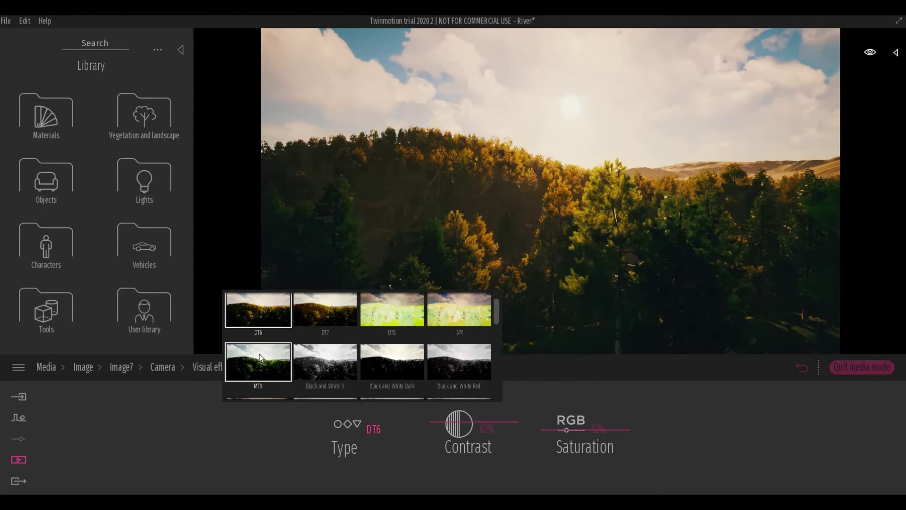
scroll(260, 354, "down", 2)
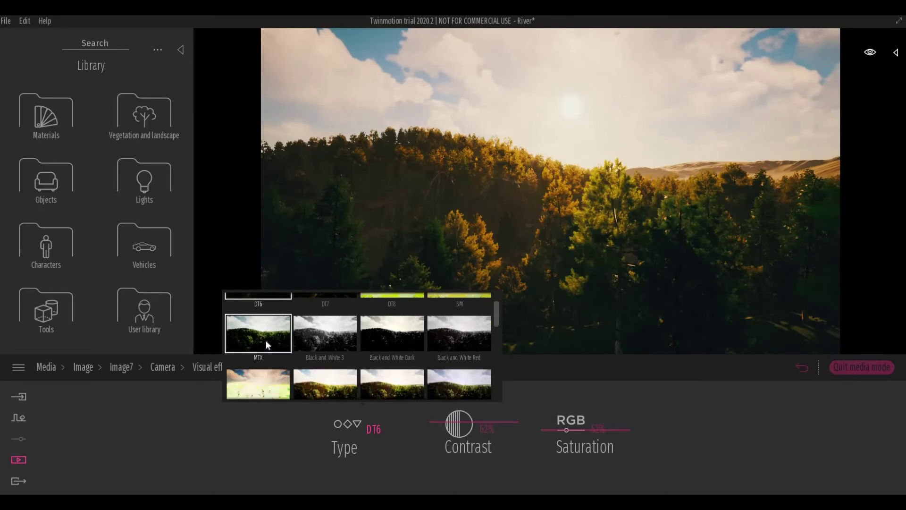
left_click(265, 341)
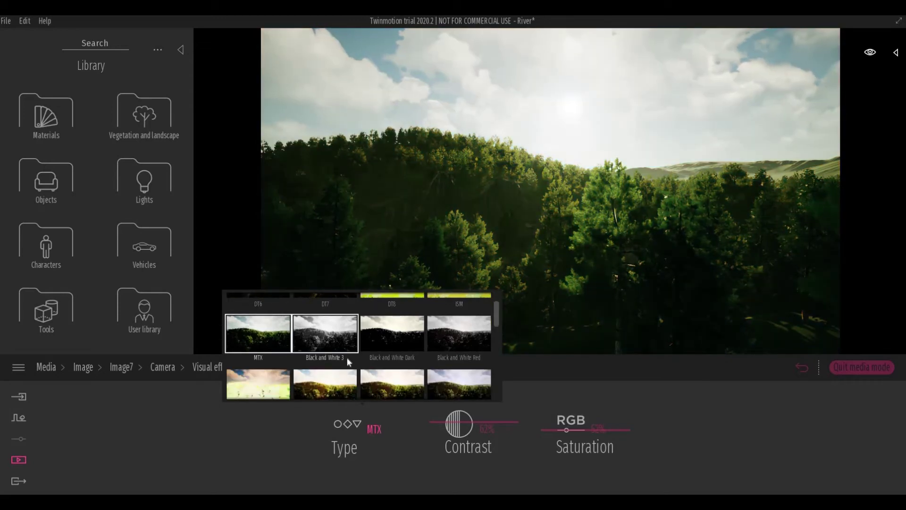
scroll(347, 357, "down", 1)
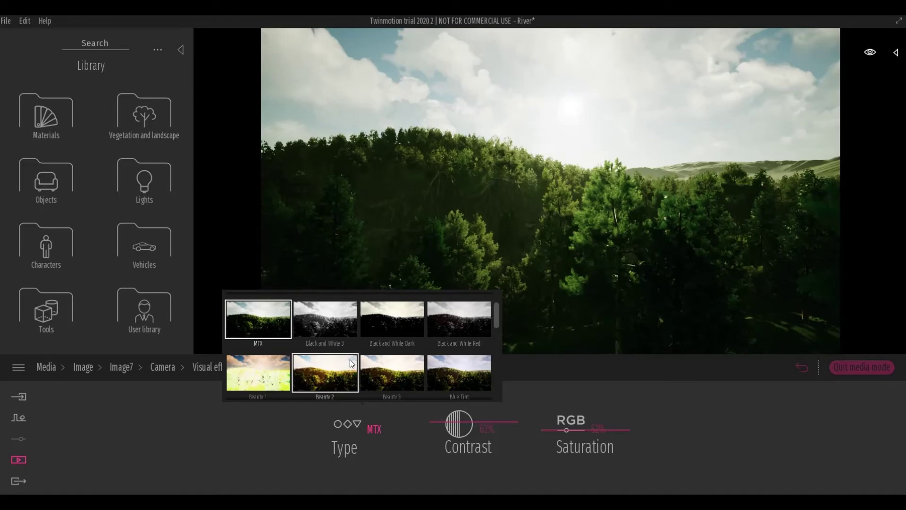
scroll(351, 363, "down", 1)
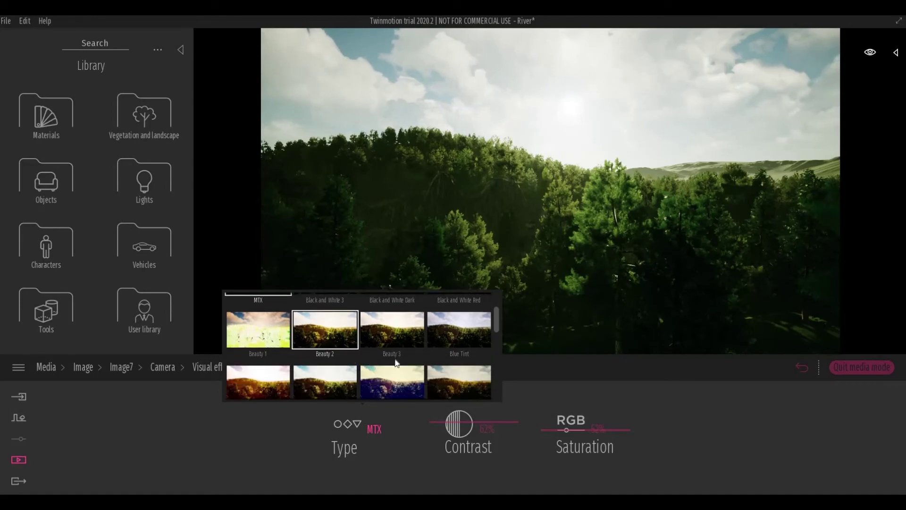
scroll(395, 359, "up", 4)
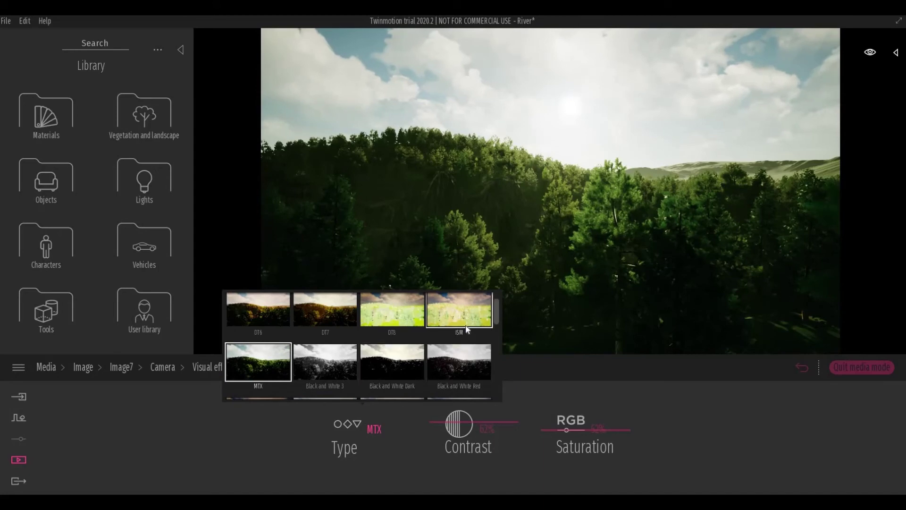
left_click(466, 329)
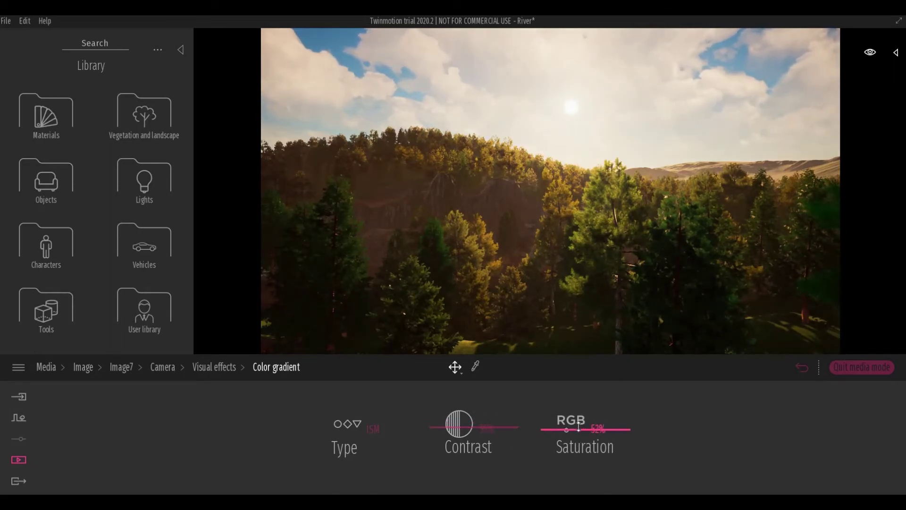
- Lower Image7's camera vignetting from 40% to 39%
left_click(199, 367)
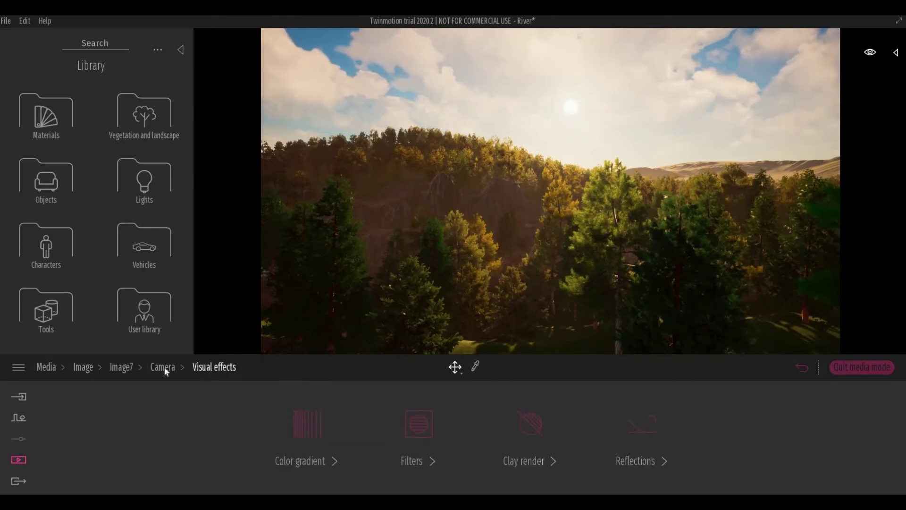
left_click(164, 368)
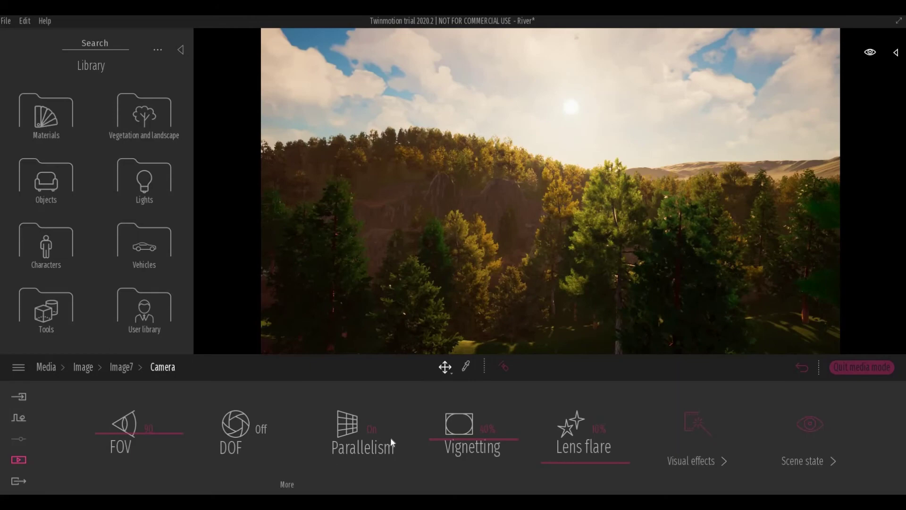
left_click(444, 450)
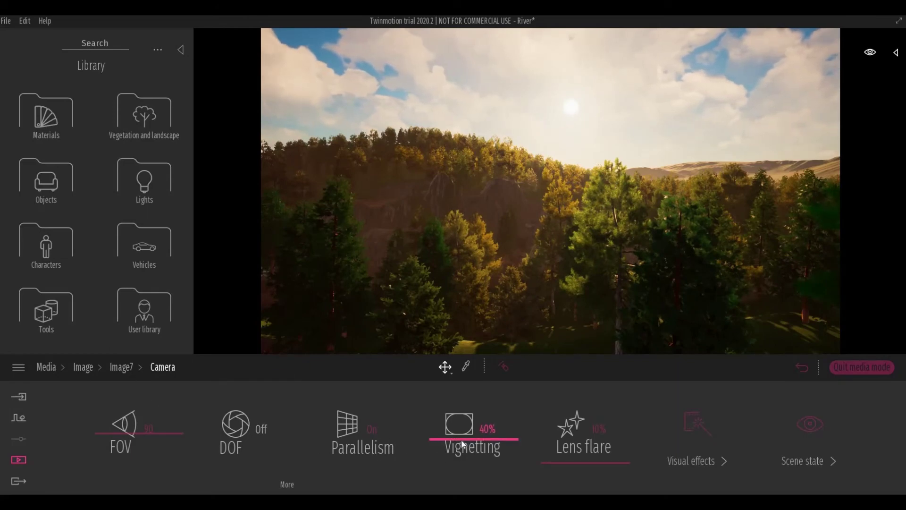
left_click_drag(462, 444, 370, 429)
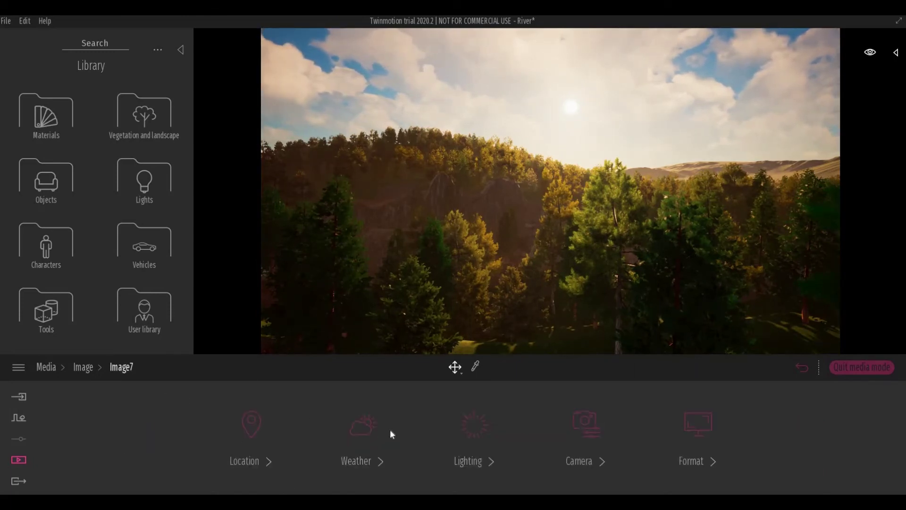
- Set Image7's lighting: exposure 0.03, white balance about 7621K, shadow distance 716m
left_click(474, 460)
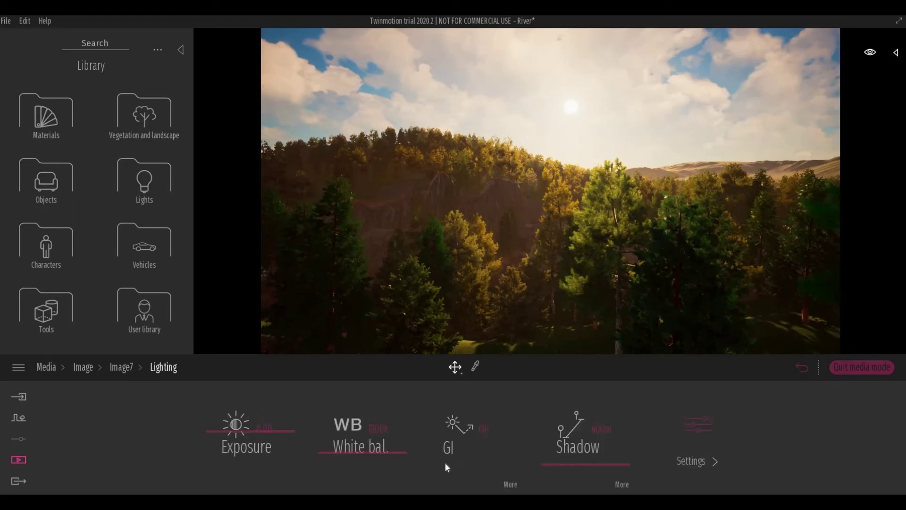
left_click(241, 434)
left_click_drag(240, 434, 238, 425)
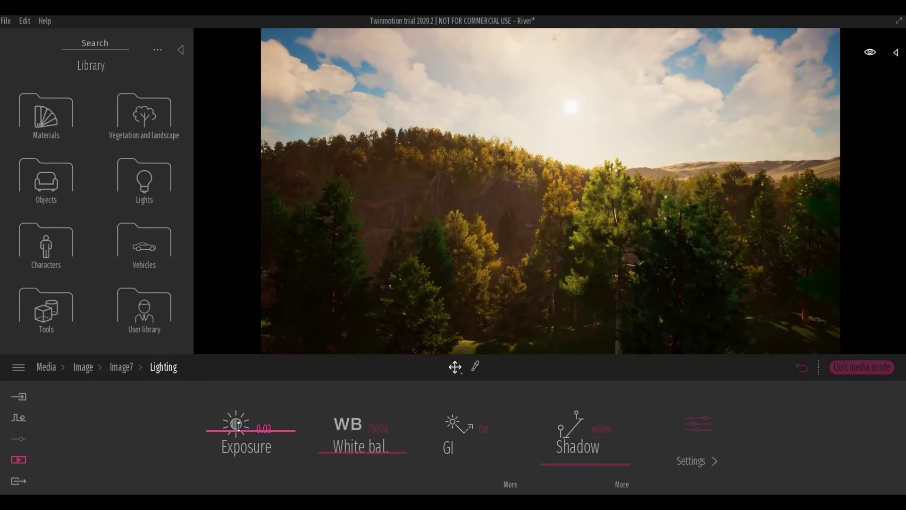
left_click(356, 451)
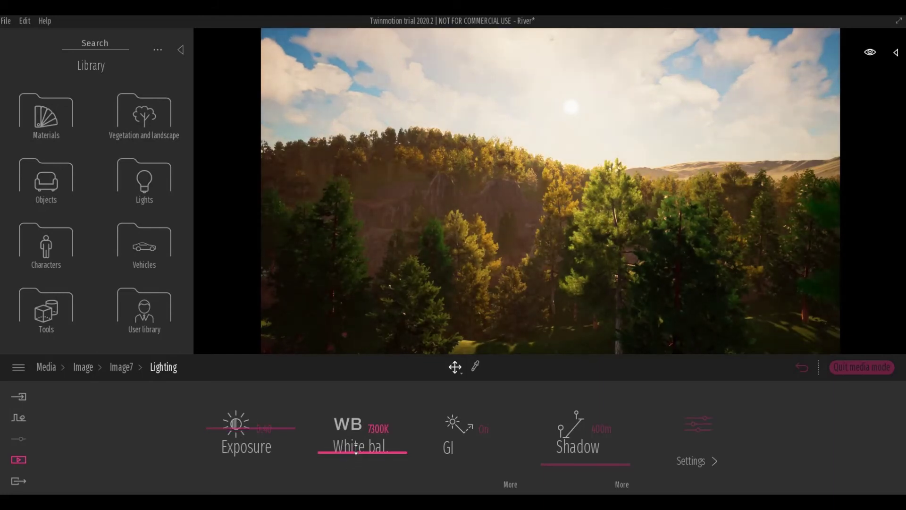
left_click_drag(355, 451, 356, 448)
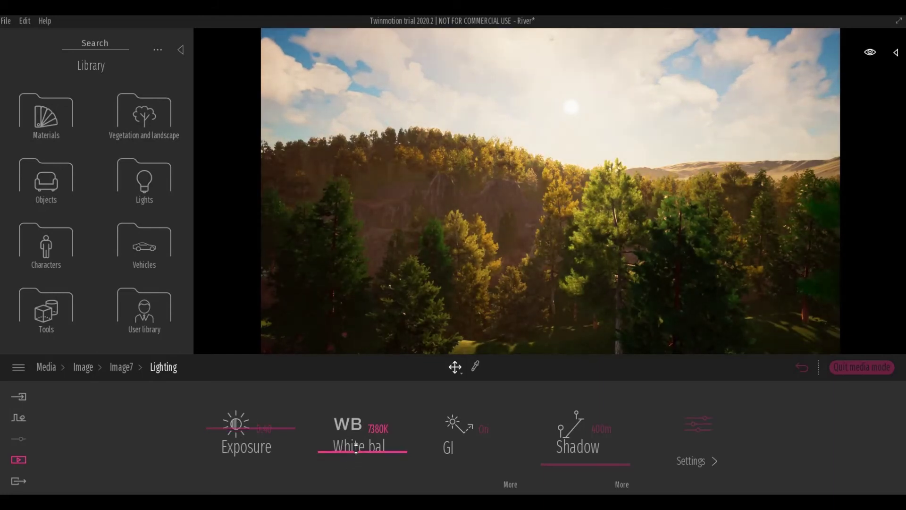
left_click(564, 462)
left_click_drag(565, 457, 561, 460)
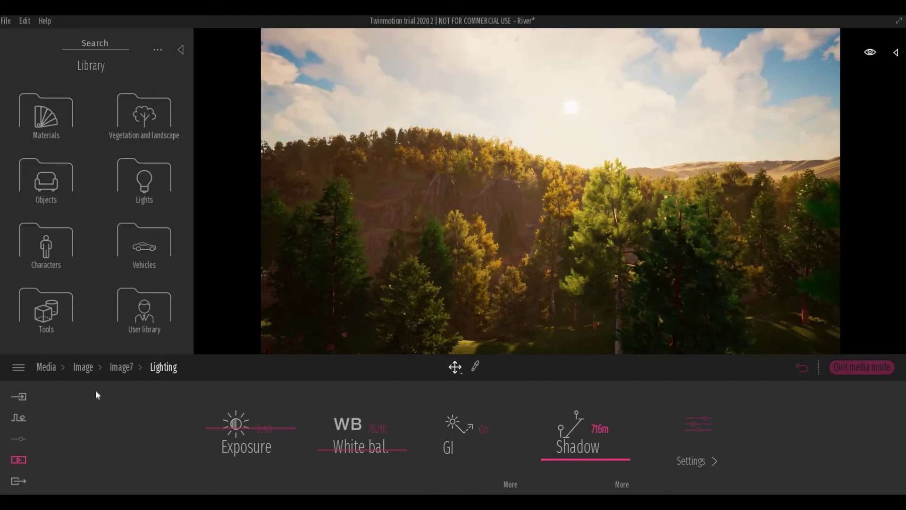
- In the image list, preview Image6, then switch the viewport back to Image7
left_click(79, 367)
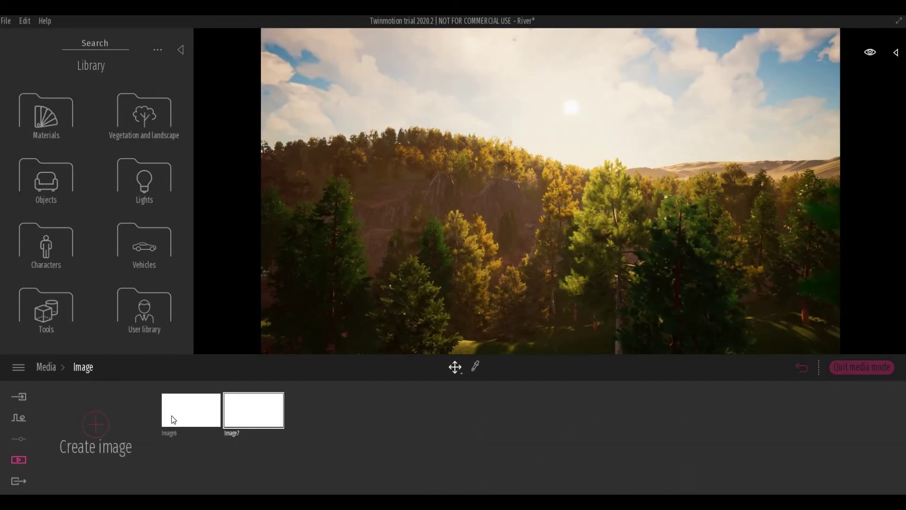
left_click(204, 413)
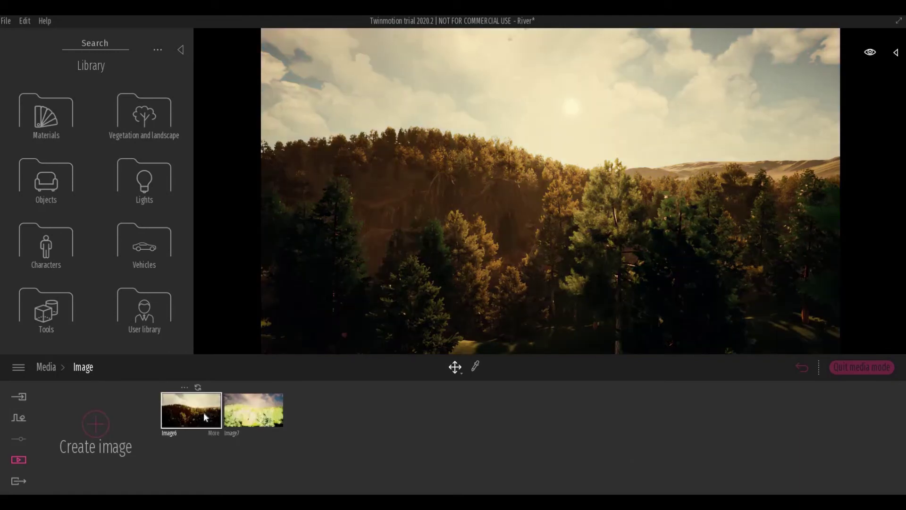
left_click(259, 413)
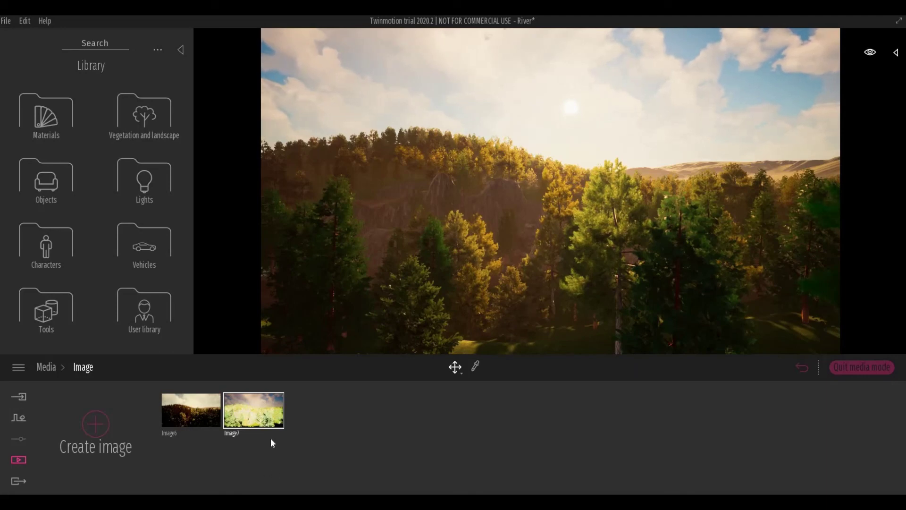
mouse_move(271, 434)
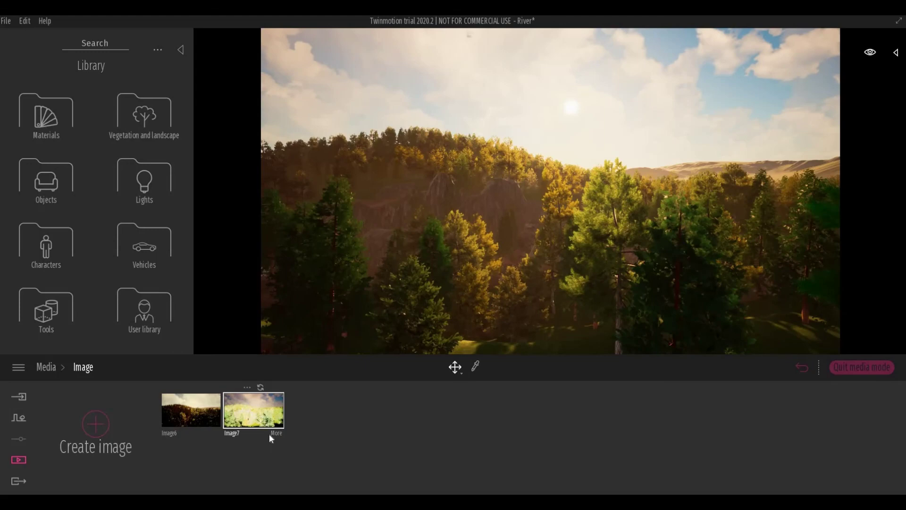